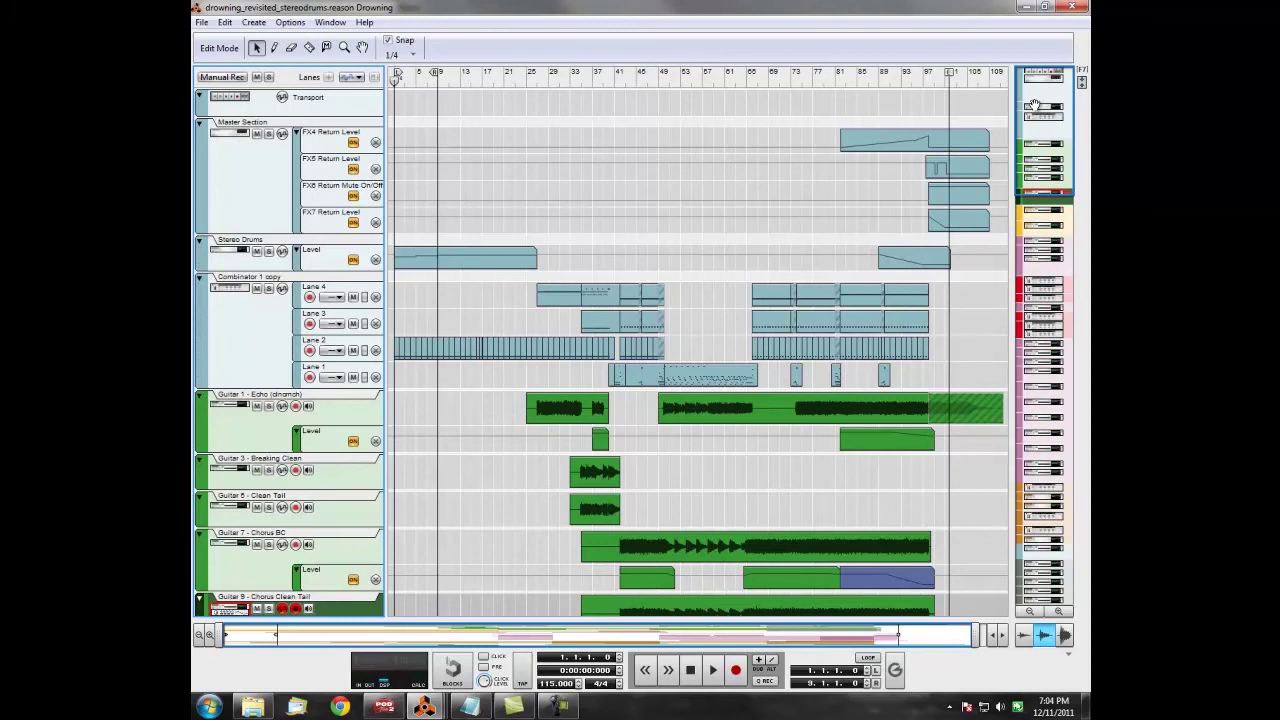
Scroll the sequencer to the Piano Low, Piano High and Synth Strings tracks, with the vocals just above.
{"action": "left_click_drag", "start_coordinate": [1034, 105], "coordinate": [1052, 537]}
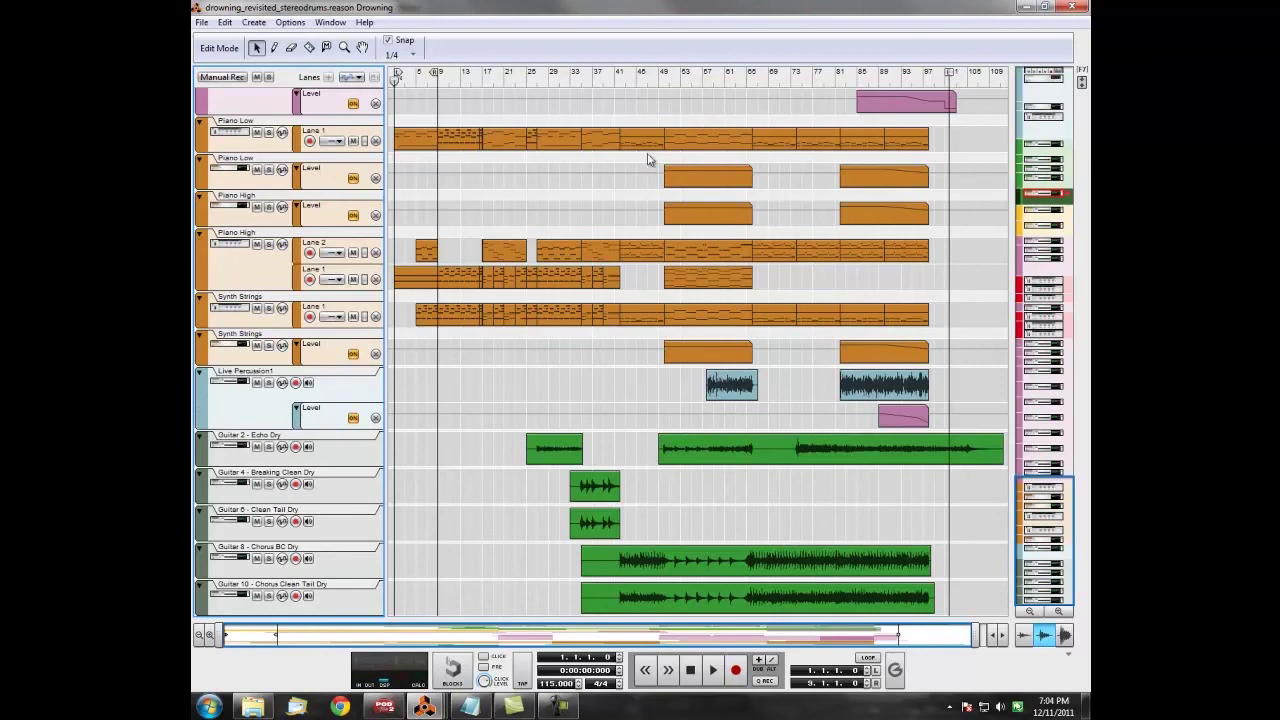
{"action": "left_click_drag", "start_coordinate": [1028, 519], "coordinate": [1030, 485]}
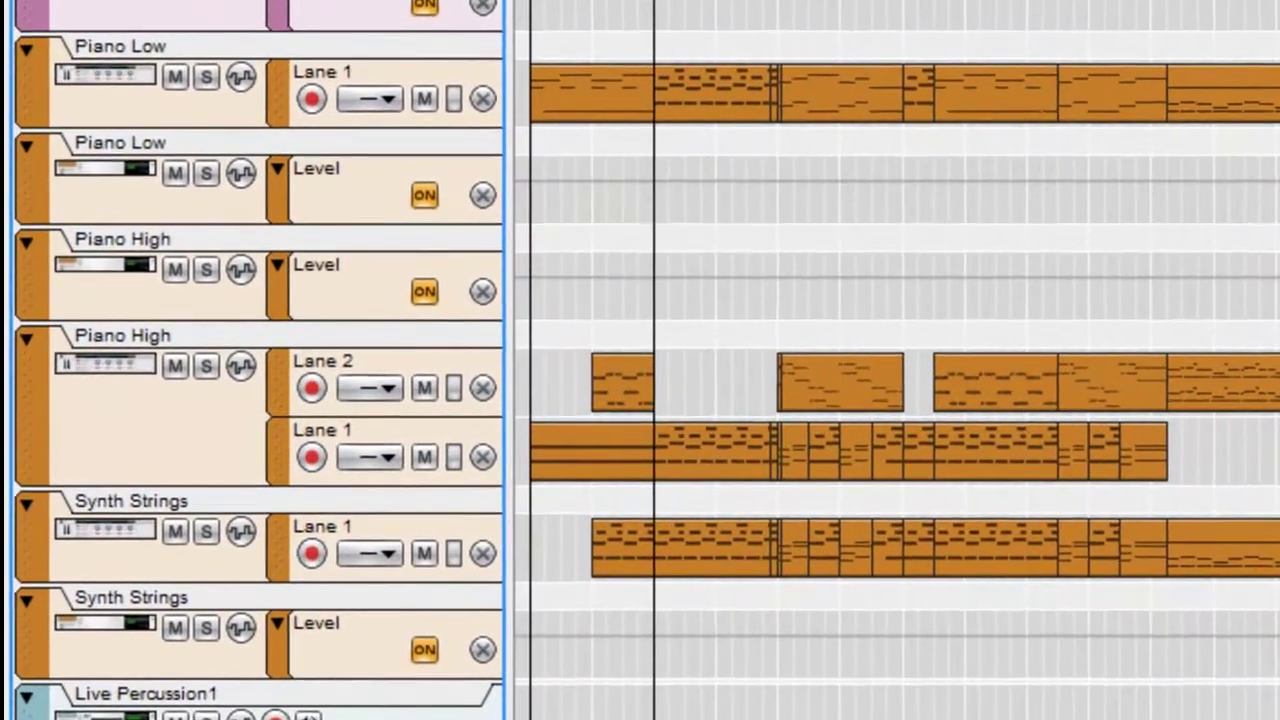
Zoom the timeline in horizontally and play the song through the piano and string clips.
{"action": "key", "text": "ctrl+Right"}
{"action": "key", "text": "ctrl+Right"}
{"action": "key", "text": "ctrl+Right"}
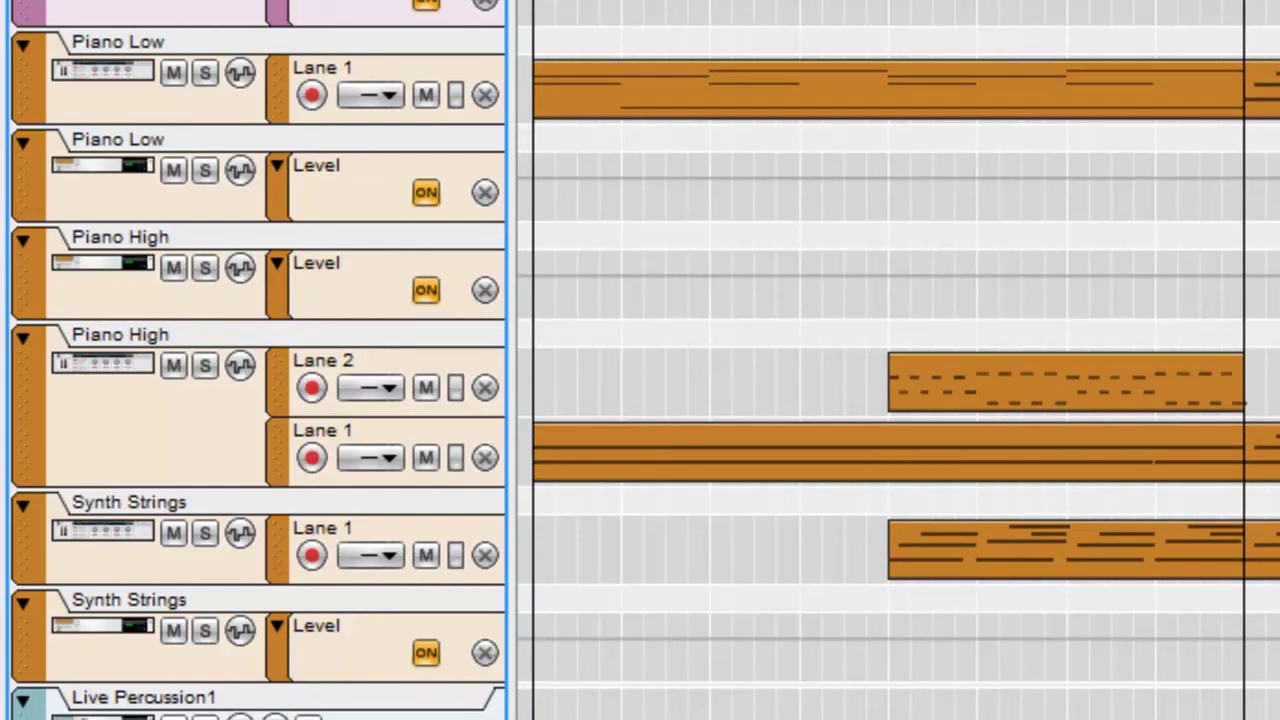
{"action": "key", "text": "space"}
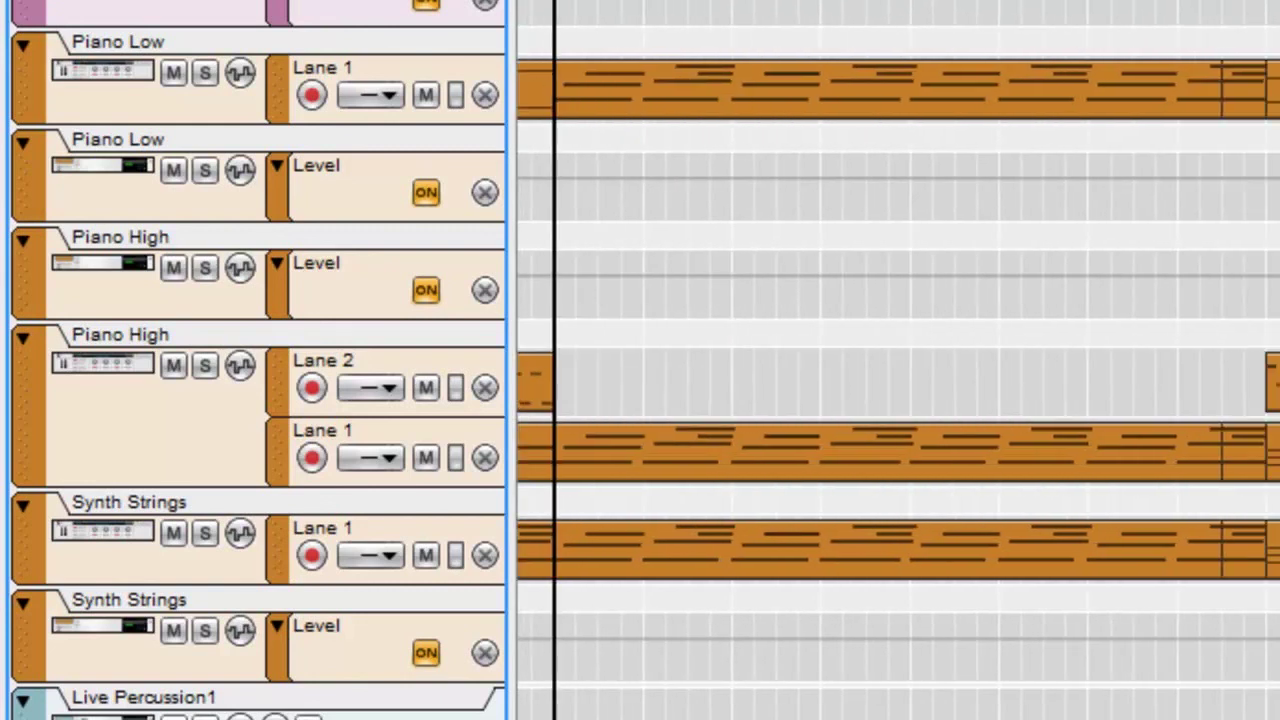
Select the Piano Low and Piano High tracks, then solo Piano High.
{"action": "left_click", "coordinate": [129, 99]}
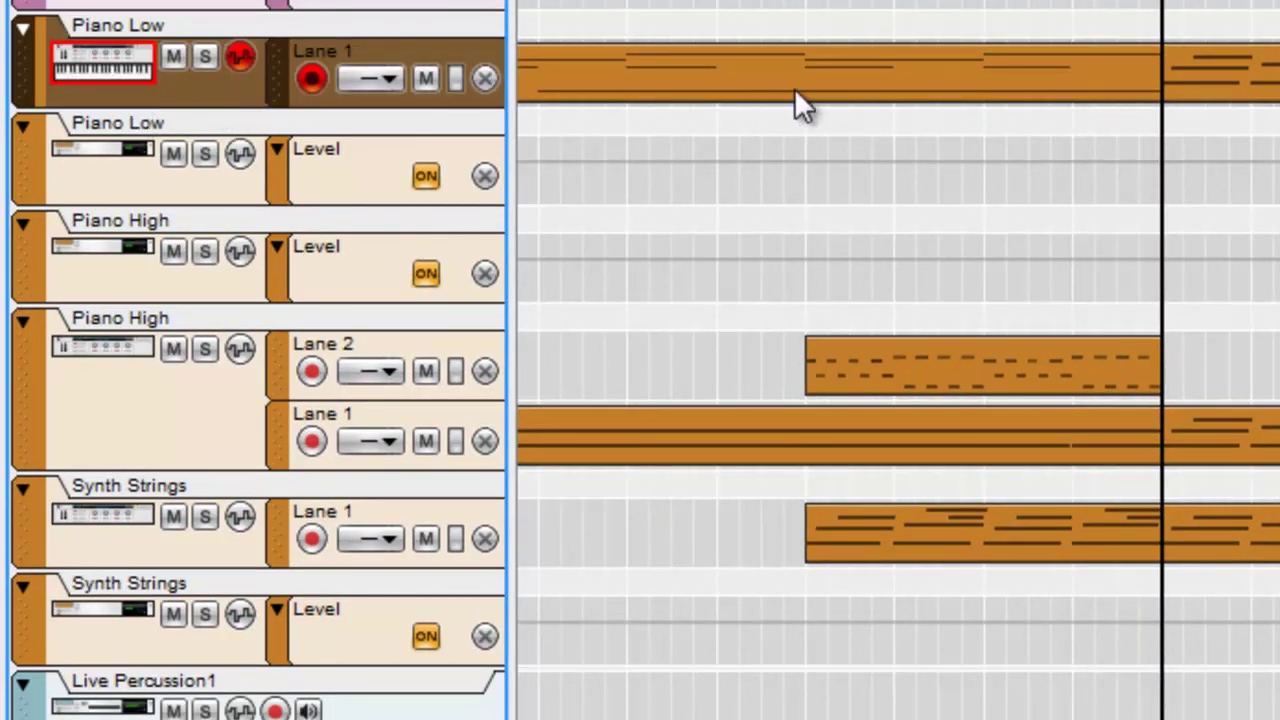
{"action": "left_click", "coordinate": [170, 295]}
{"action": "left_click", "coordinate": [352, 395]}
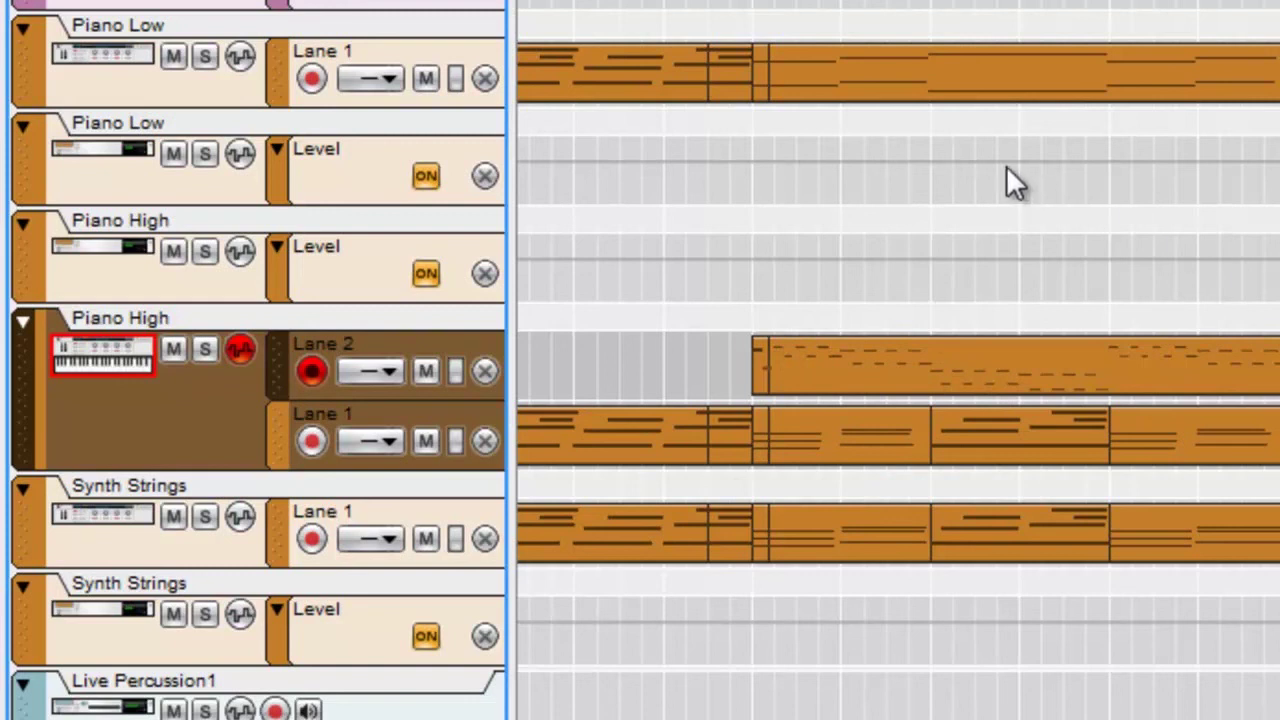
{"action": "left_click", "coordinate": [210, 352]}
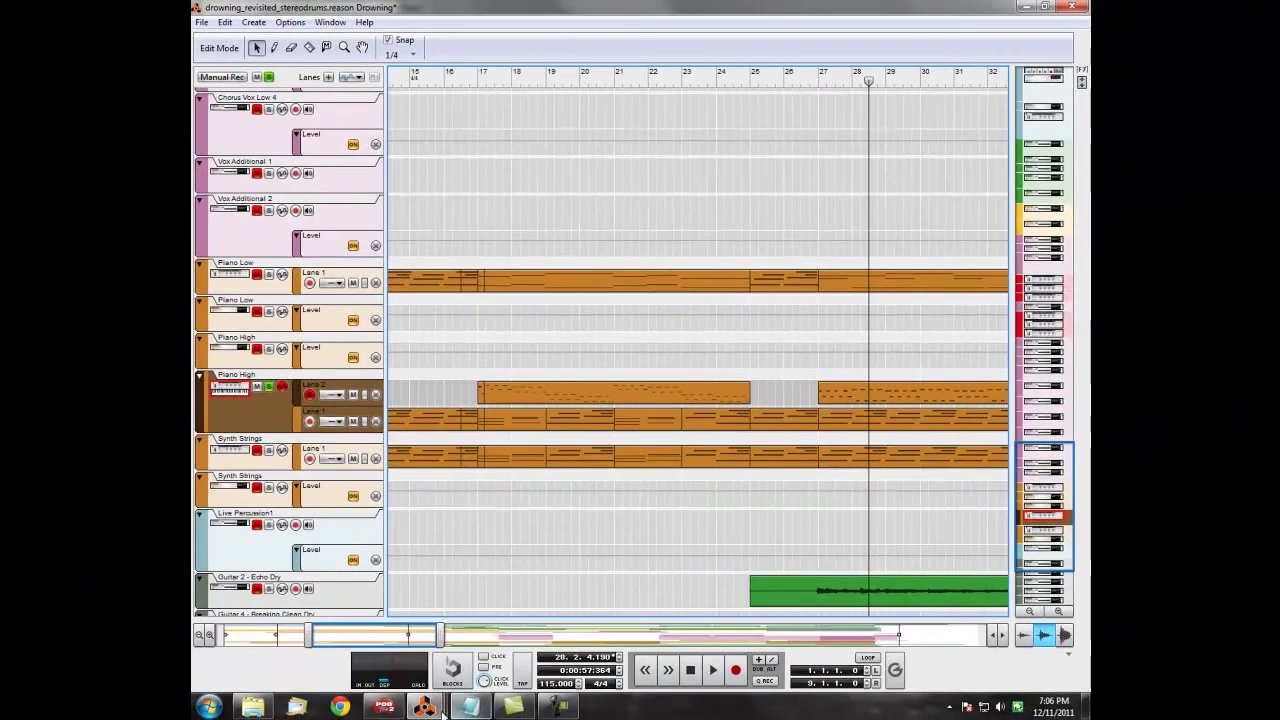
Switch to the rack and scroll down to the Piano Low Reason Pianos device chain.
{"action": "mouse_move", "coordinate": [428, 707]}
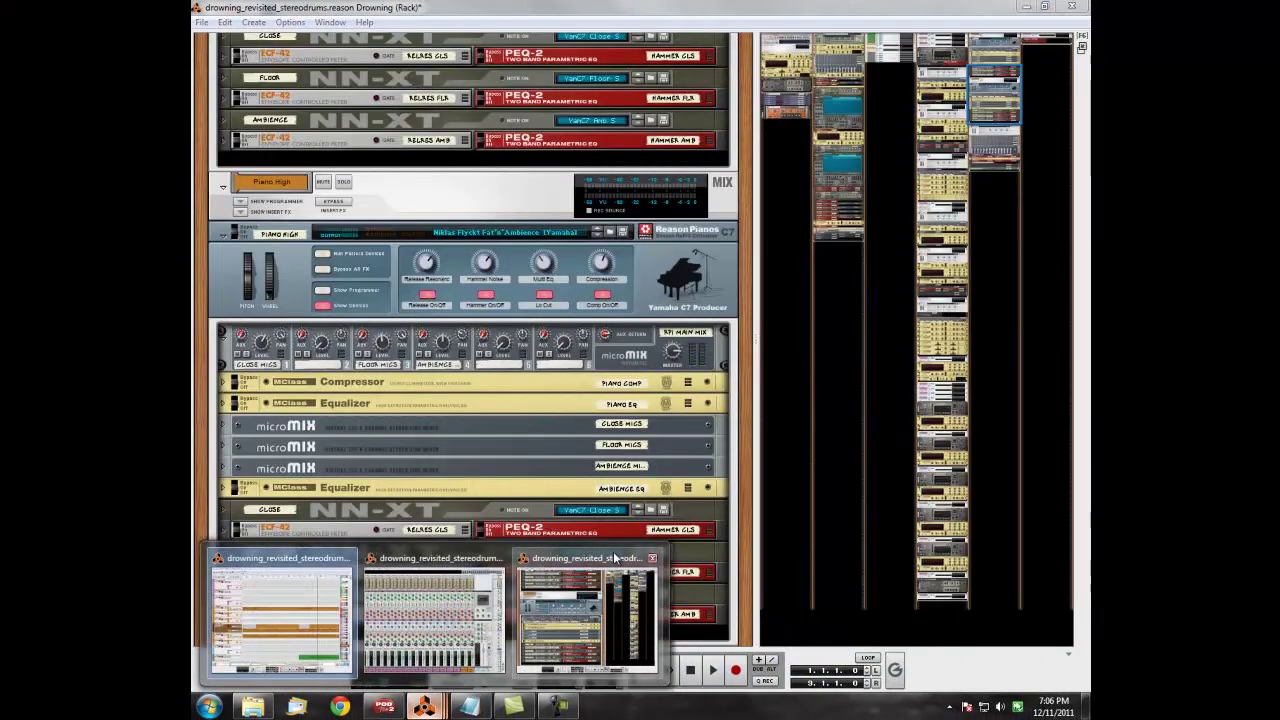
{"action": "left_click", "coordinate": [600, 620]}
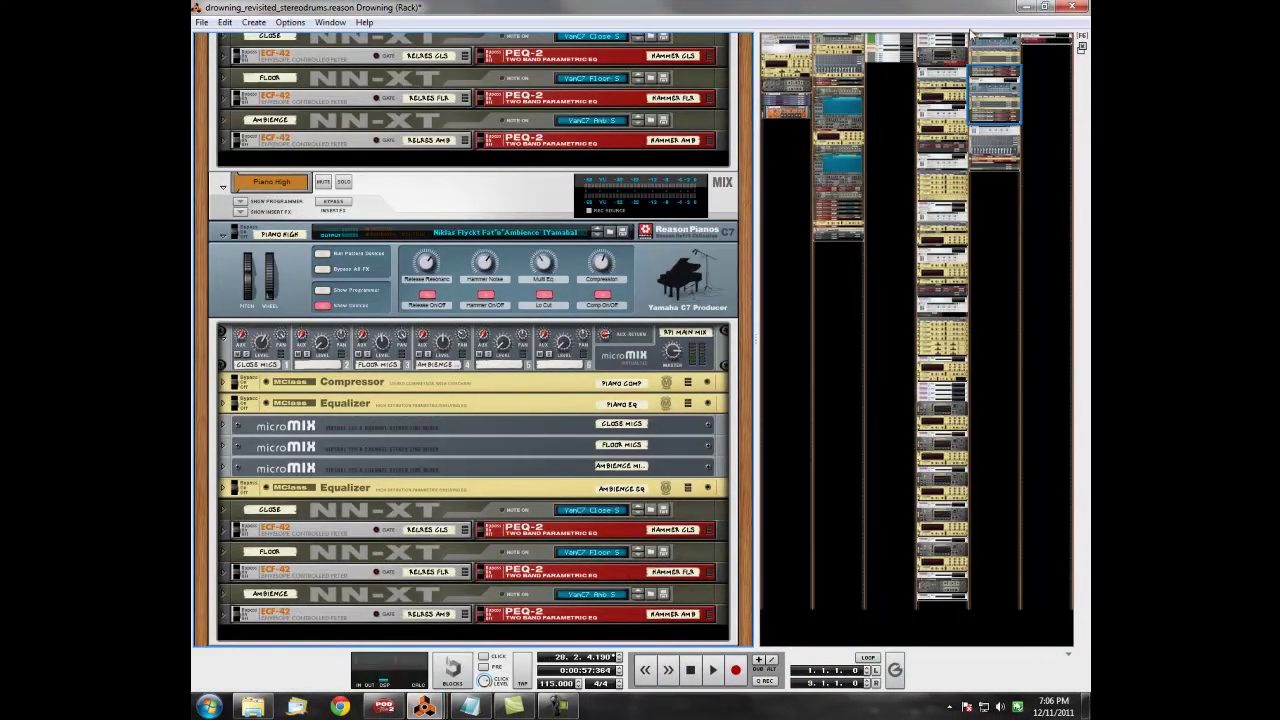
{"action": "left_click_drag", "start_coordinate": [995, 97], "coordinate": [996, 47]}
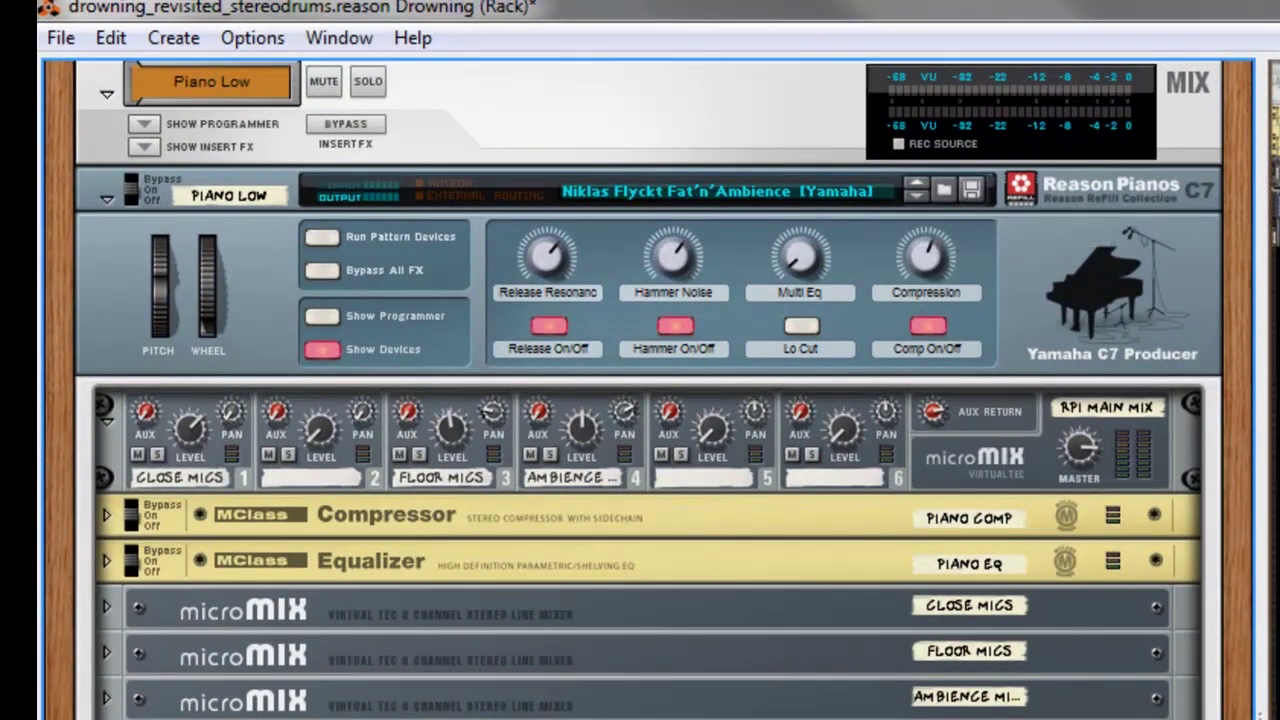
{"action": "scroll", "coordinate": [640, 400], "scroll_direction": "down", "scroll_amount": 5}
{"action": "scroll", "coordinate": [640, 400], "scroll_direction": "down", "scroll_amount": 5}
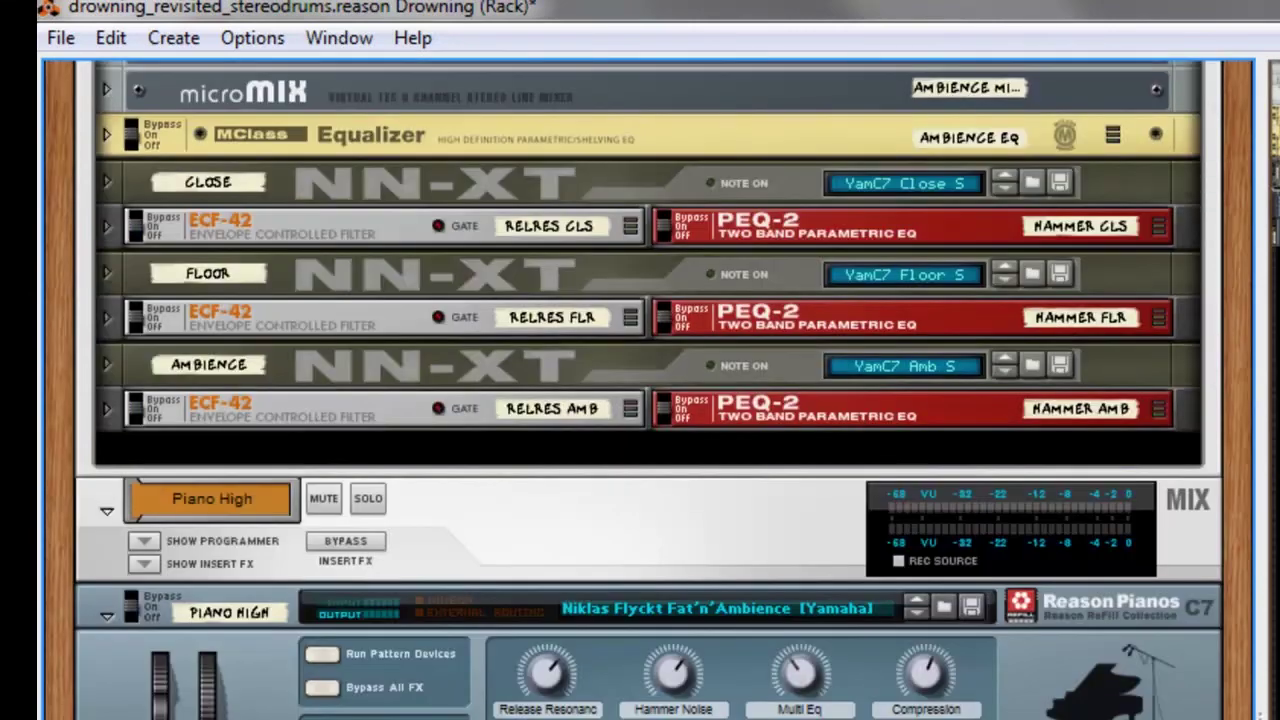
{"action": "scroll", "coordinate": [640, 400], "scroll_direction": "down", "scroll_amount": 5}
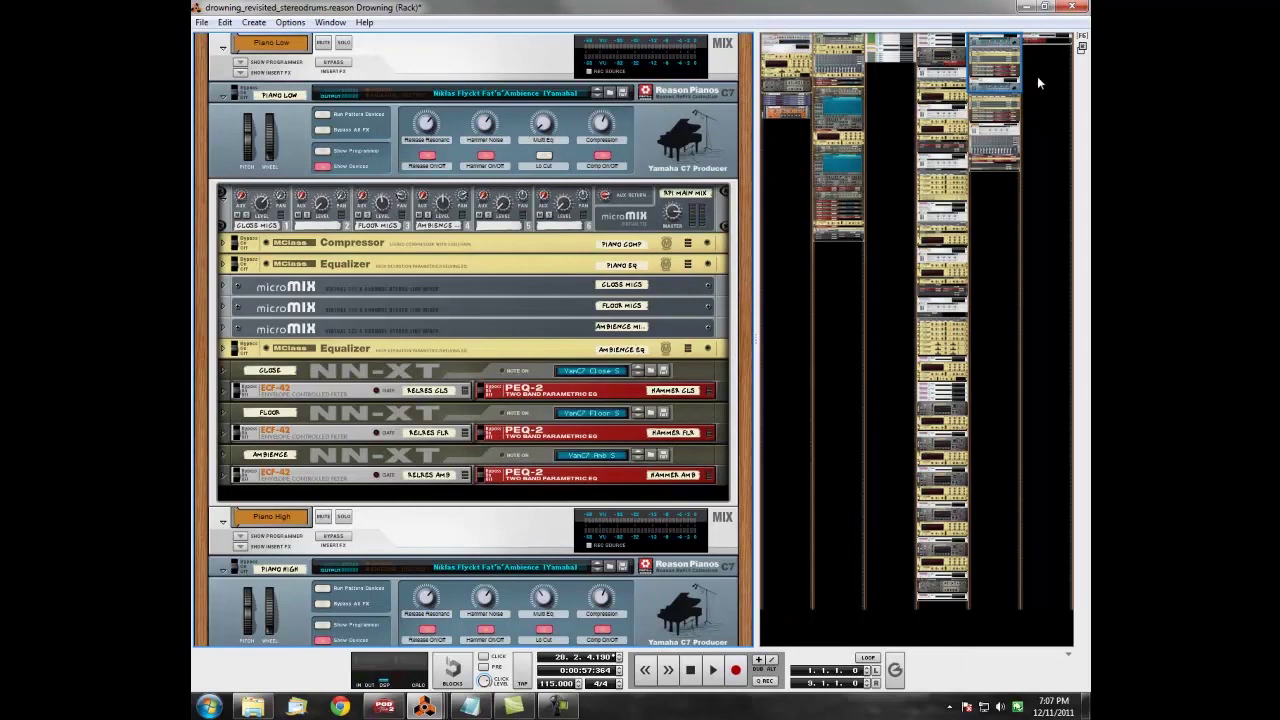
{"action": "mouse_move", "coordinate": [1013, 72]}
{"action": "left_mouse_down"}
{"action": "mouse_move", "coordinate": [1011, 48]}
{"action": "mouse_move", "coordinate": [1014, 62]}
{"action": "left_mouse_up"}
{"action": "mouse_move", "coordinate": [424, 707]}
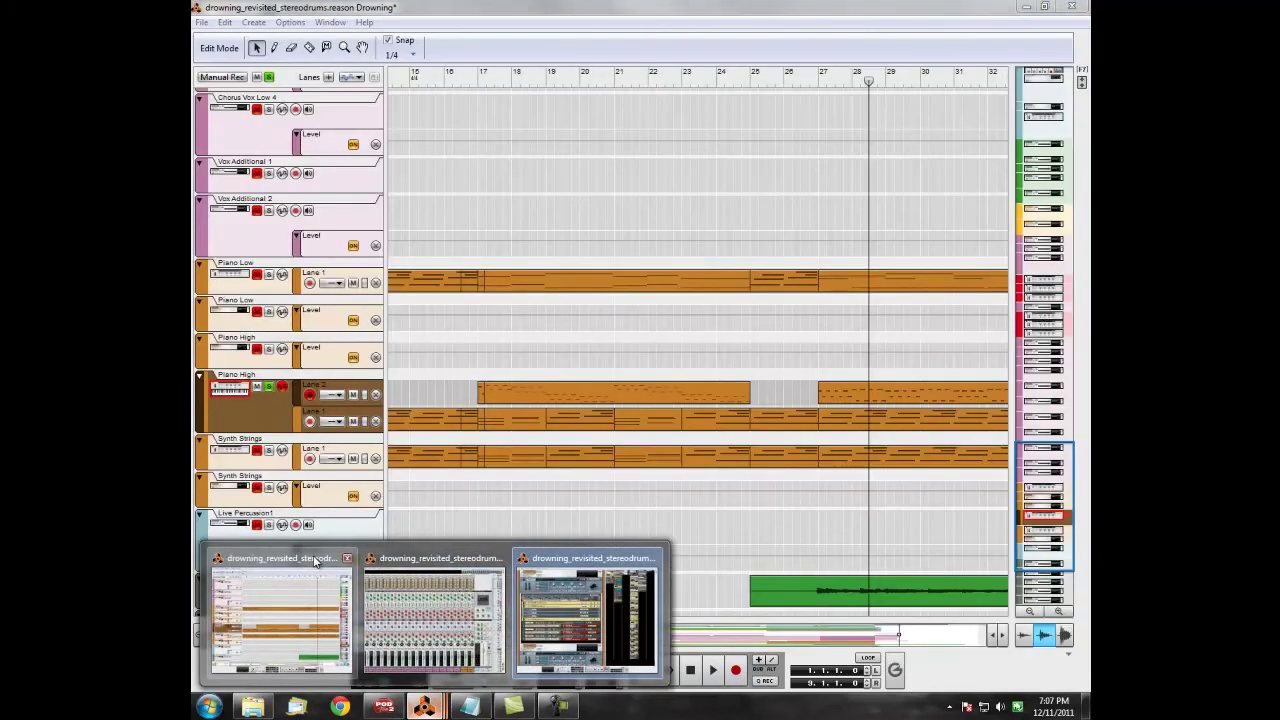
Back in the sequencer, move the solo from Piano High to the Synth Strings track.
{"action": "left_click", "coordinate": [314, 565]}
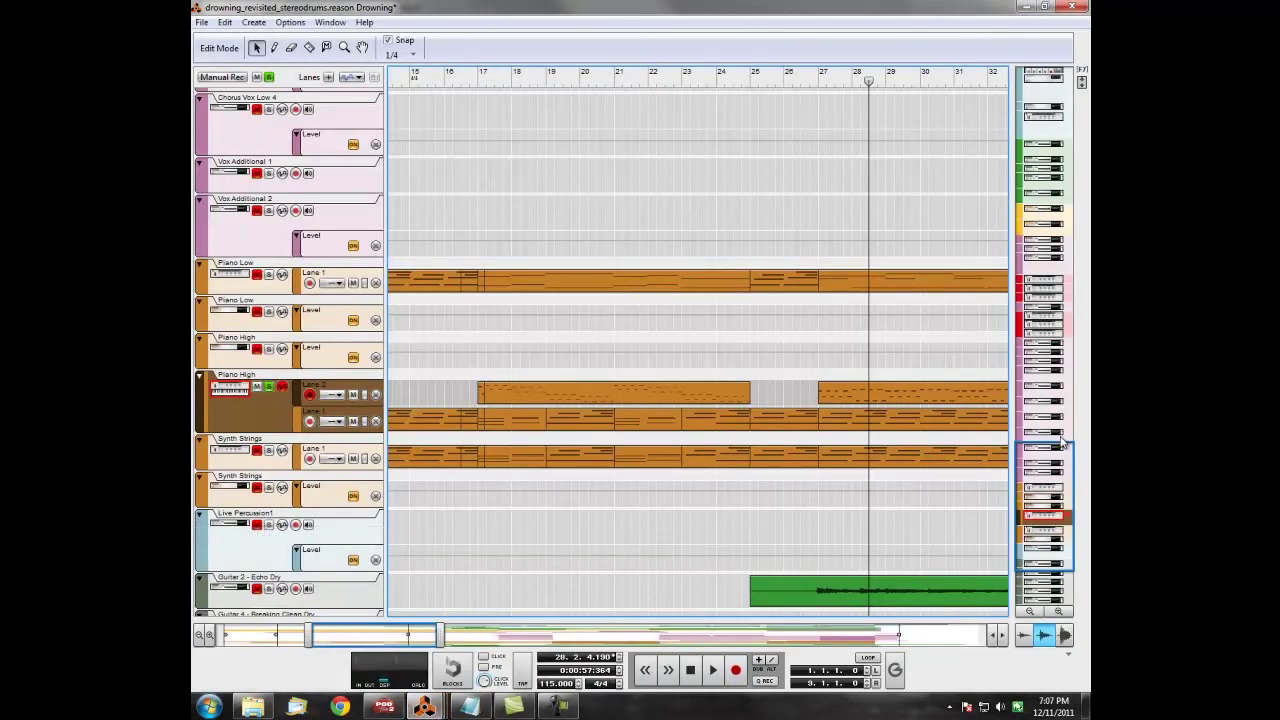
{"action": "left_click_drag", "start_coordinate": [1055, 460], "coordinate": [1048, 478]}
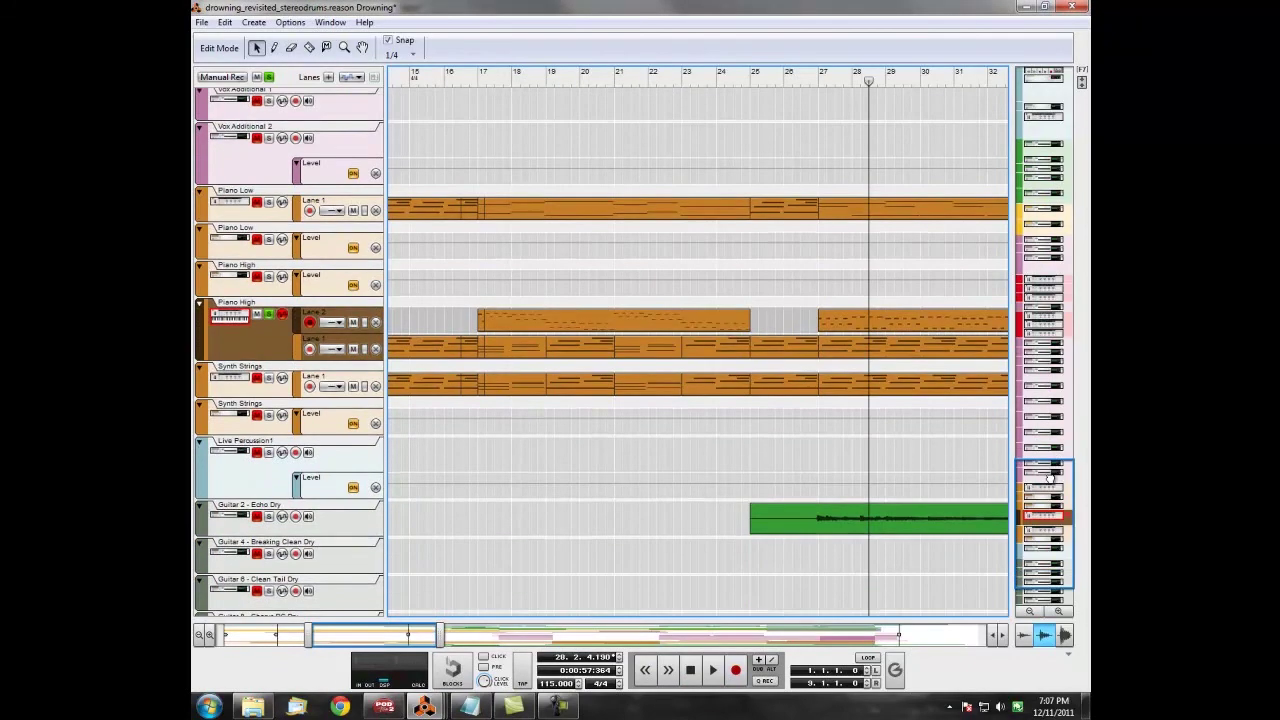
{"action": "left_click", "coordinate": [269, 316]}
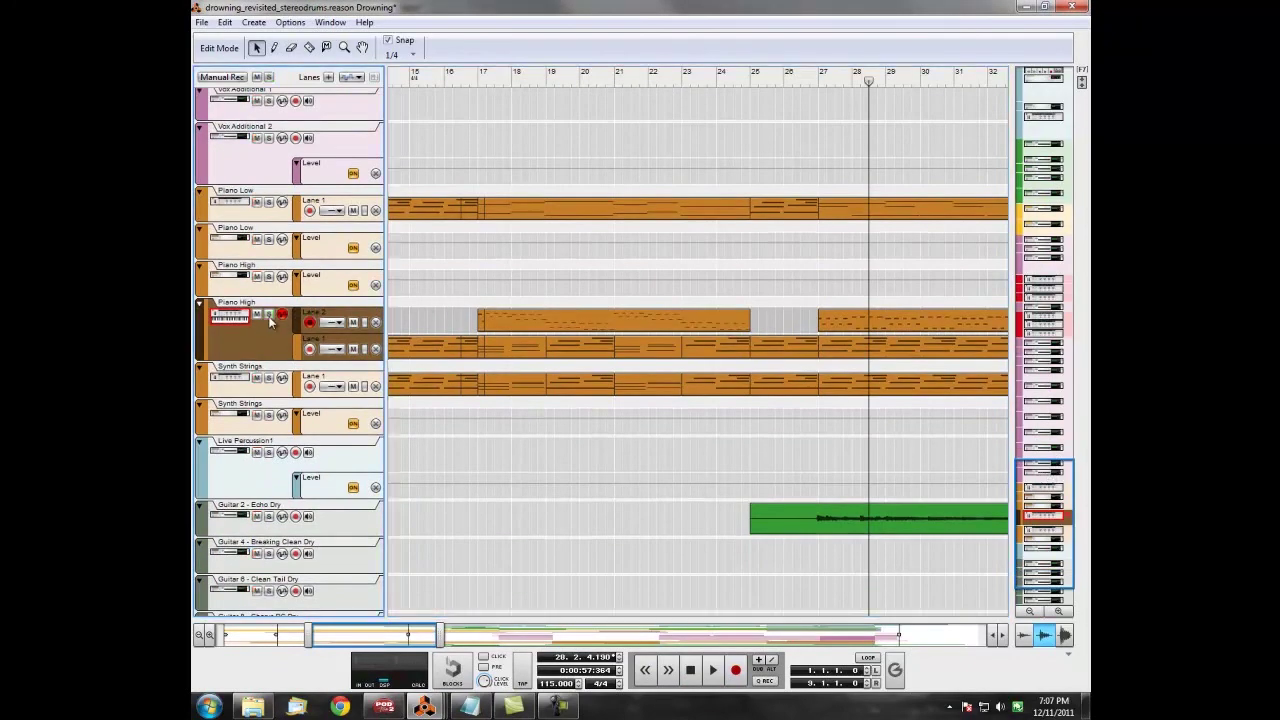
{"action": "left_click", "coordinate": [270, 379]}
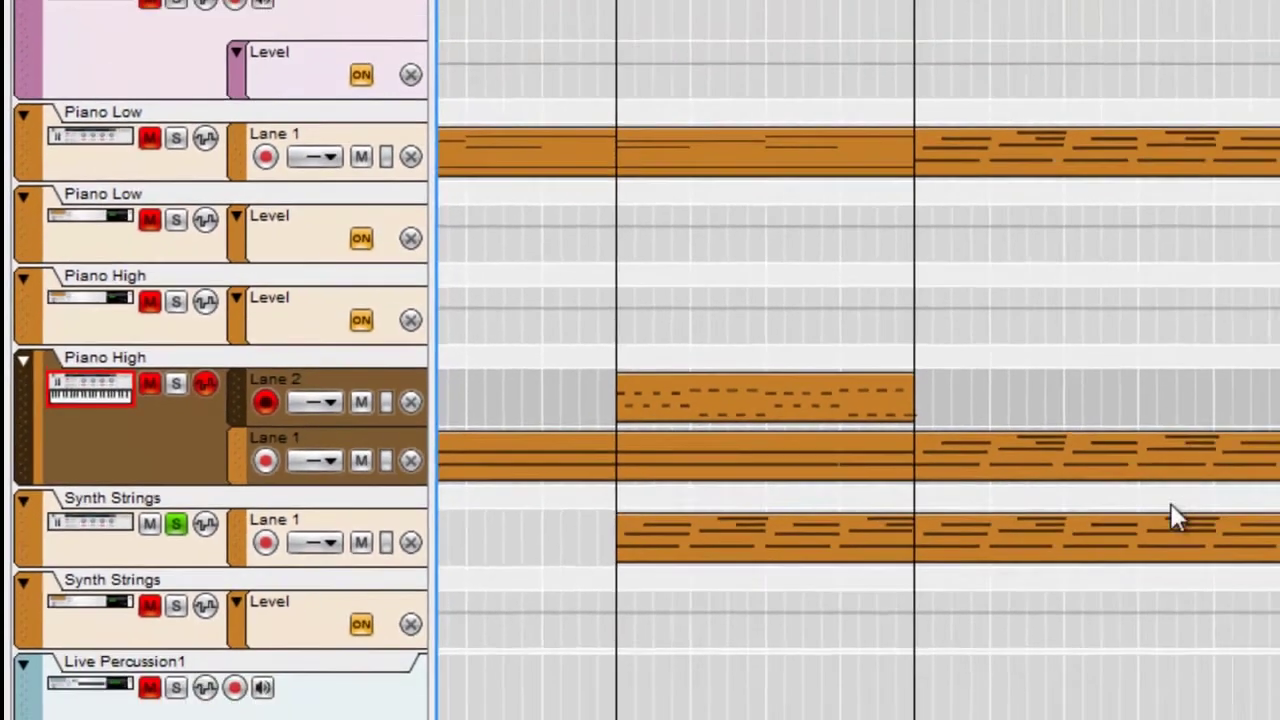
{"action": "scroll", "coordinate": [720, 360], "scroll_direction": "right", "scroll_amount": 10}
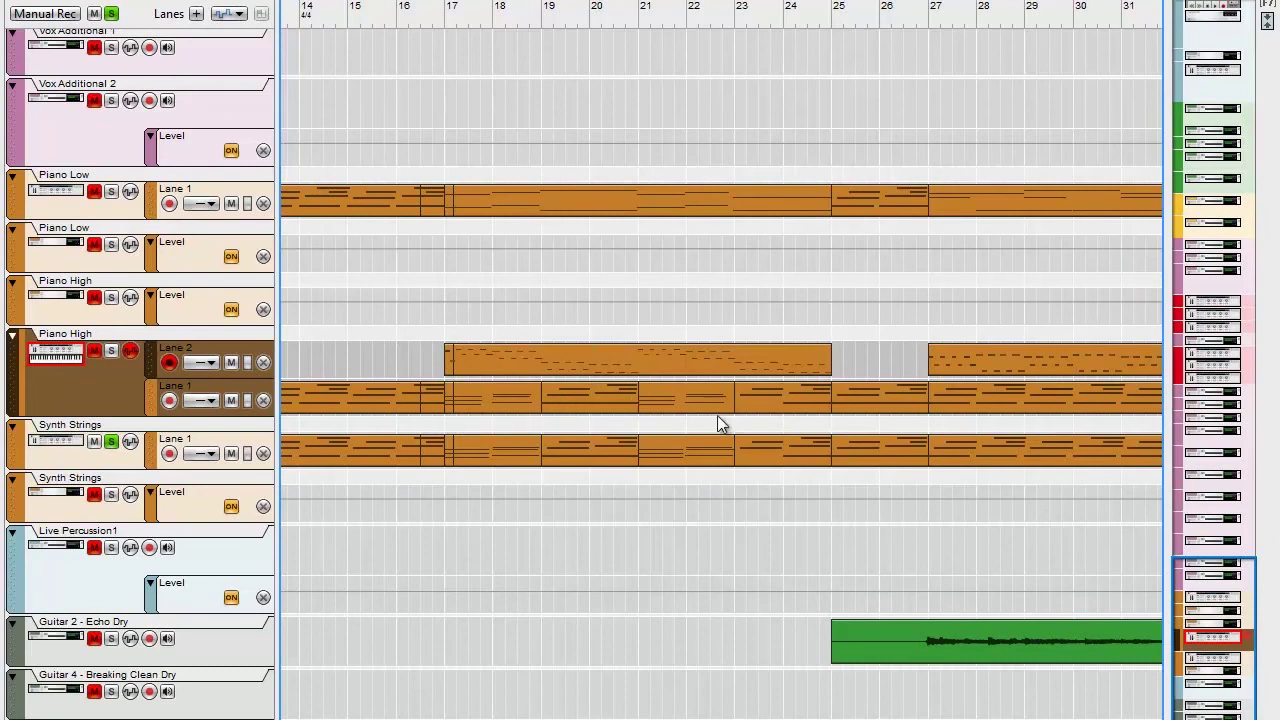
Scroll through the arrangement and place the song position at bar 17.
{"action": "scroll", "coordinate": [720, 360], "scroll_direction": "right", "scroll_amount": 20}
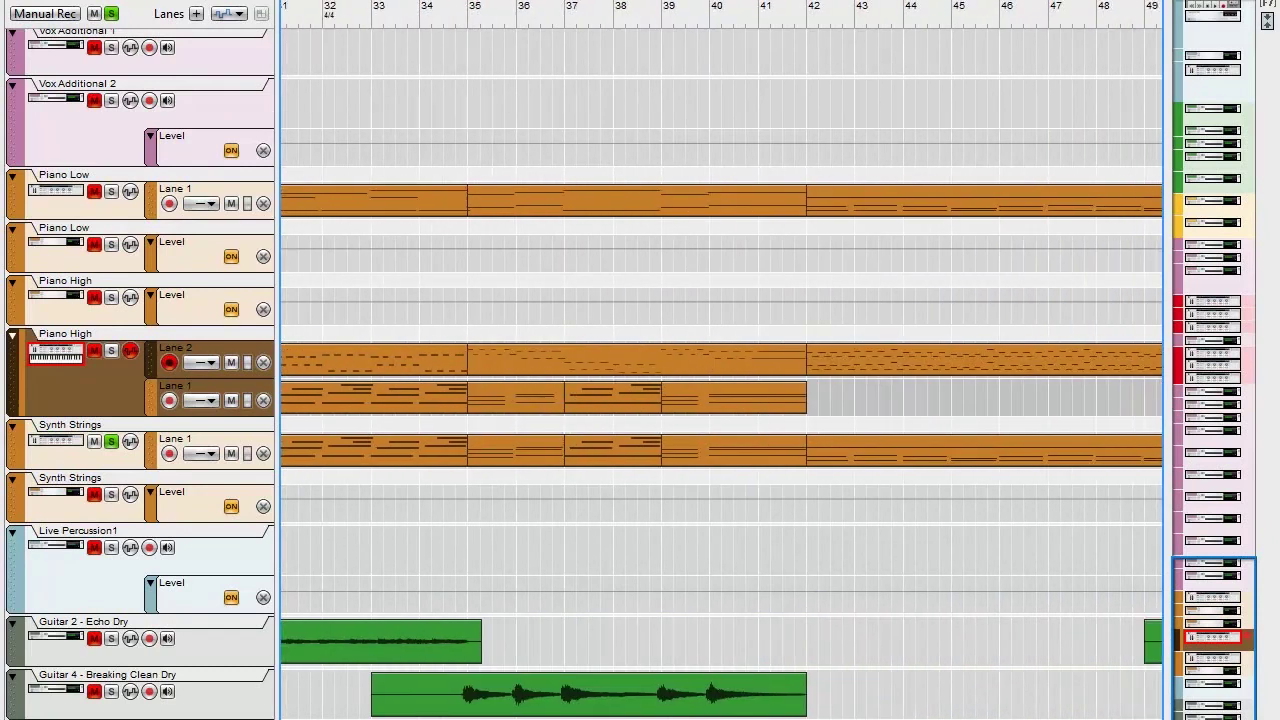
{"action": "scroll", "coordinate": [720, 360], "scroll_direction": "left", "scroll_amount": 20}
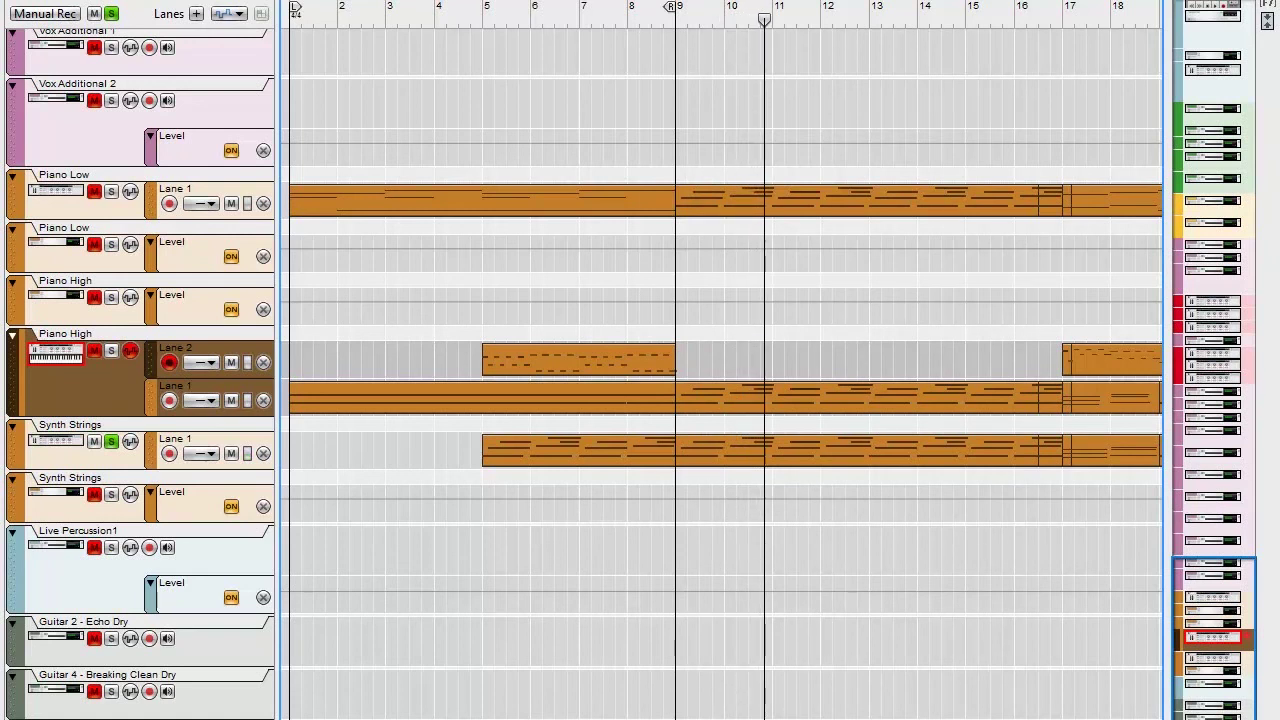
{"action": "scroll", "coordinate": [433, 609], "scroll_direction": "right", "scroll_amount": 10}
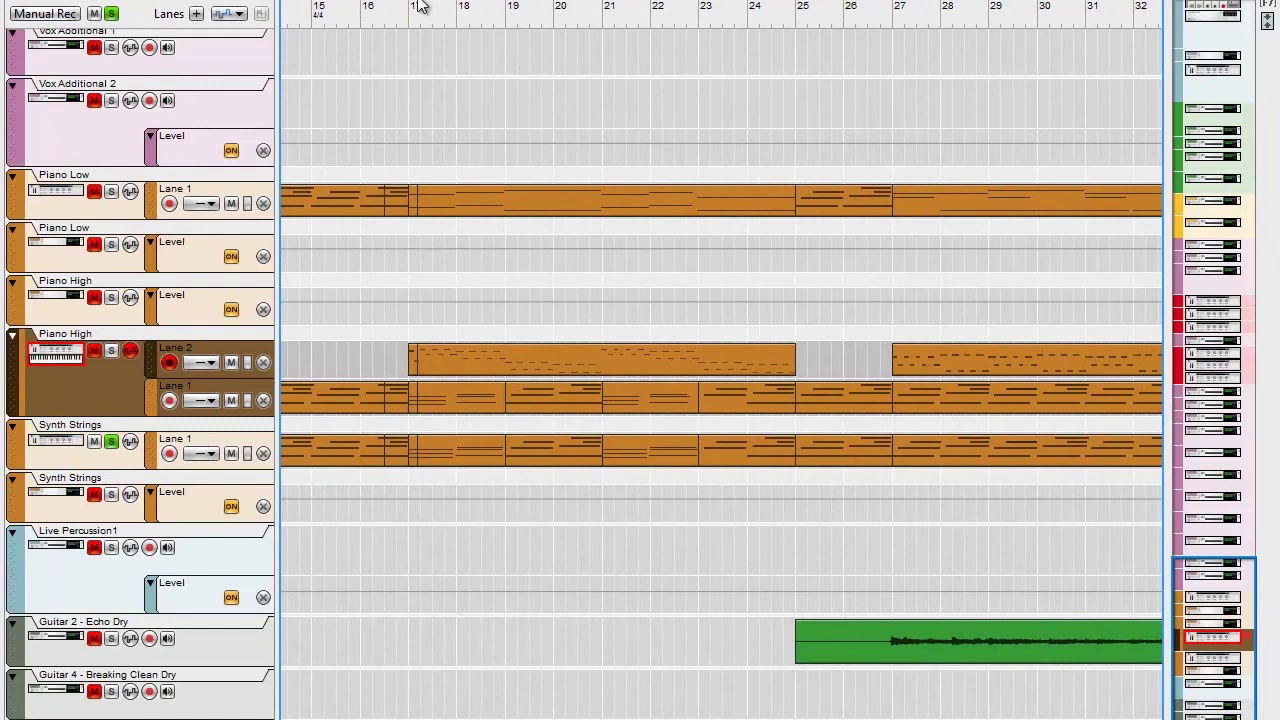
{"action": "left_click", "coordinate": [408, 30]}
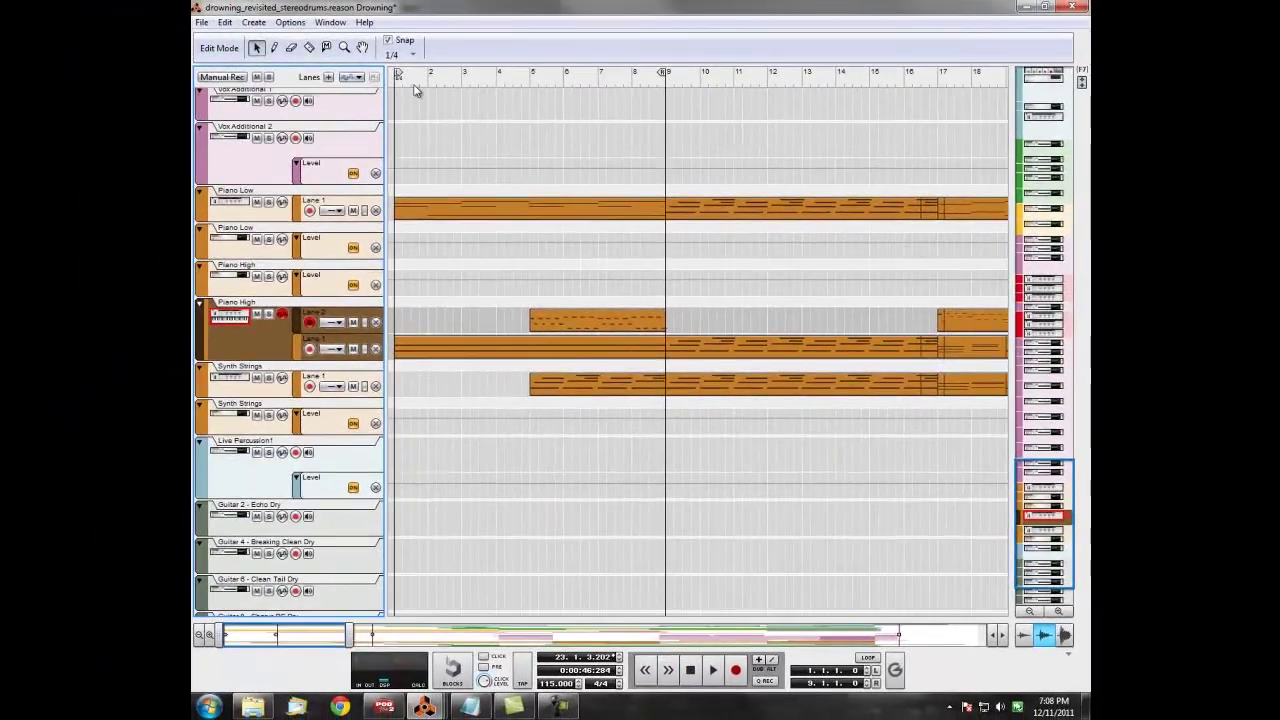
Rewind to the start, play the song, and stop it near bar 27.
{"action": "left_click", "coordinate": [397, 84]}
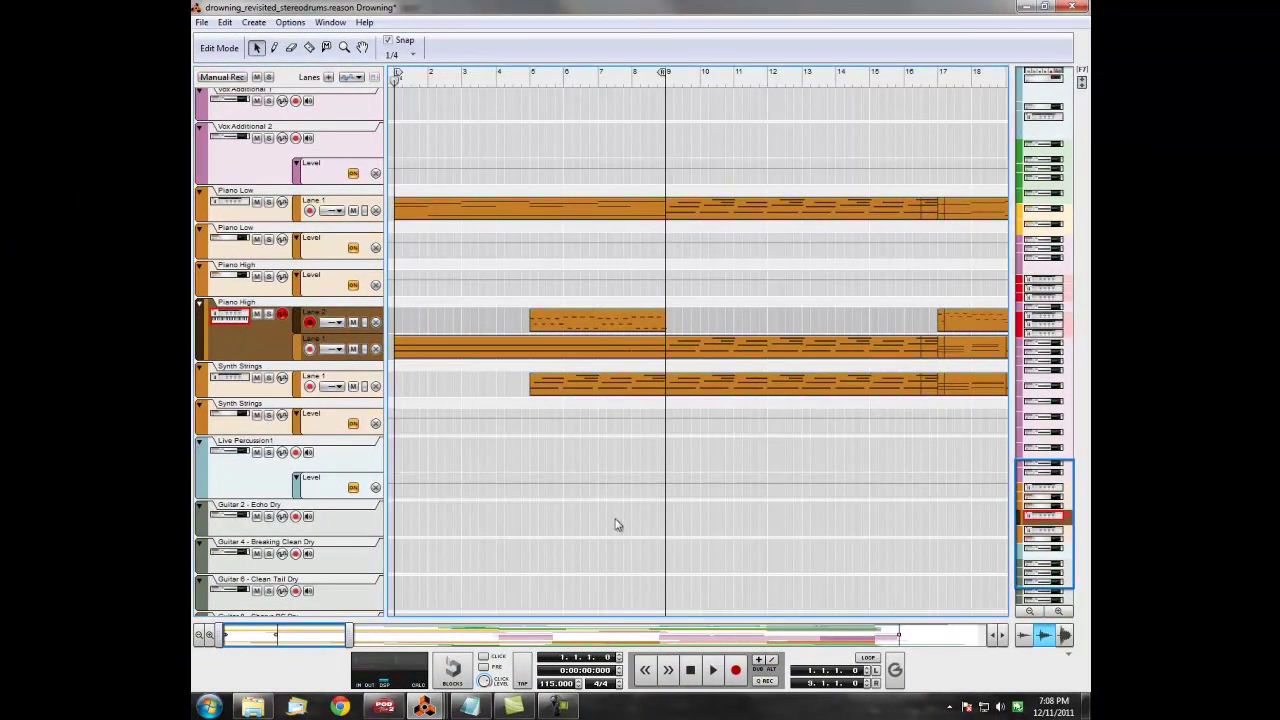
{"action": "left_click", "coordinate": [708, 671]}
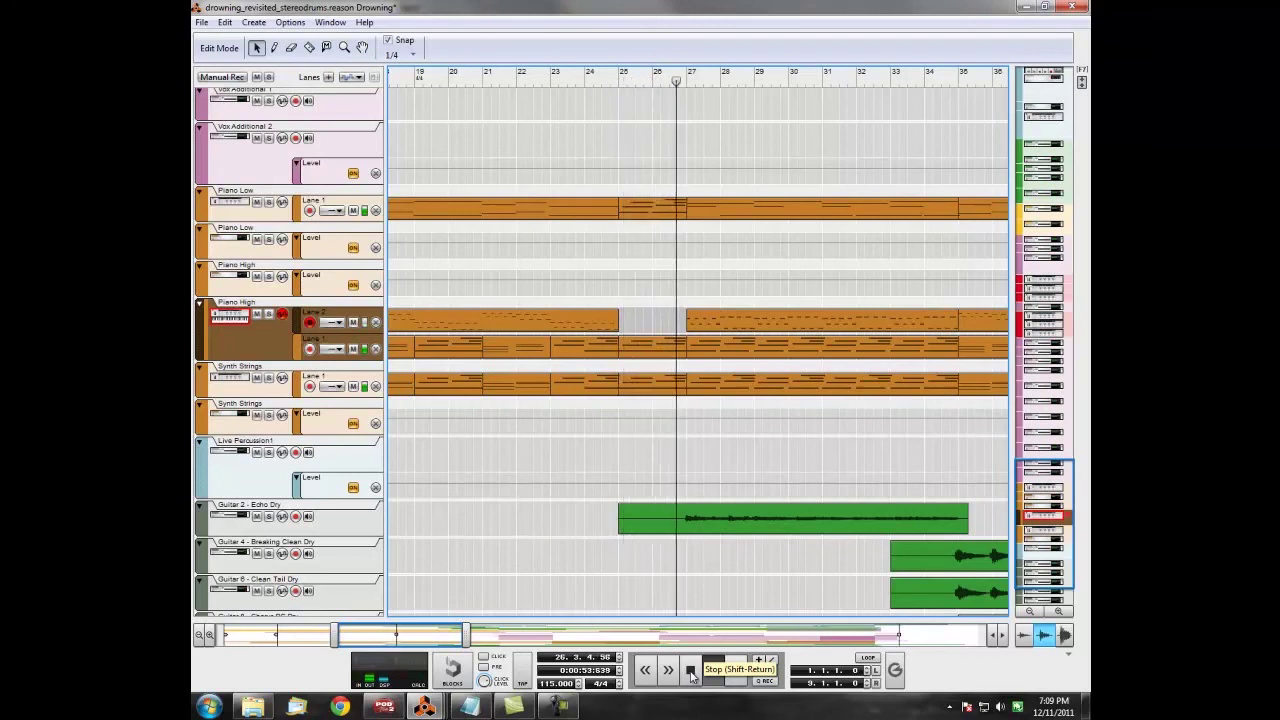
{"action": "left_click", "coordinate": [692, 676]}
Switch to the rack and scroll down to the Synth Strings Combinator's mixer and effects.
{"action": "mouse_move", "coordinate": [424, 706]}
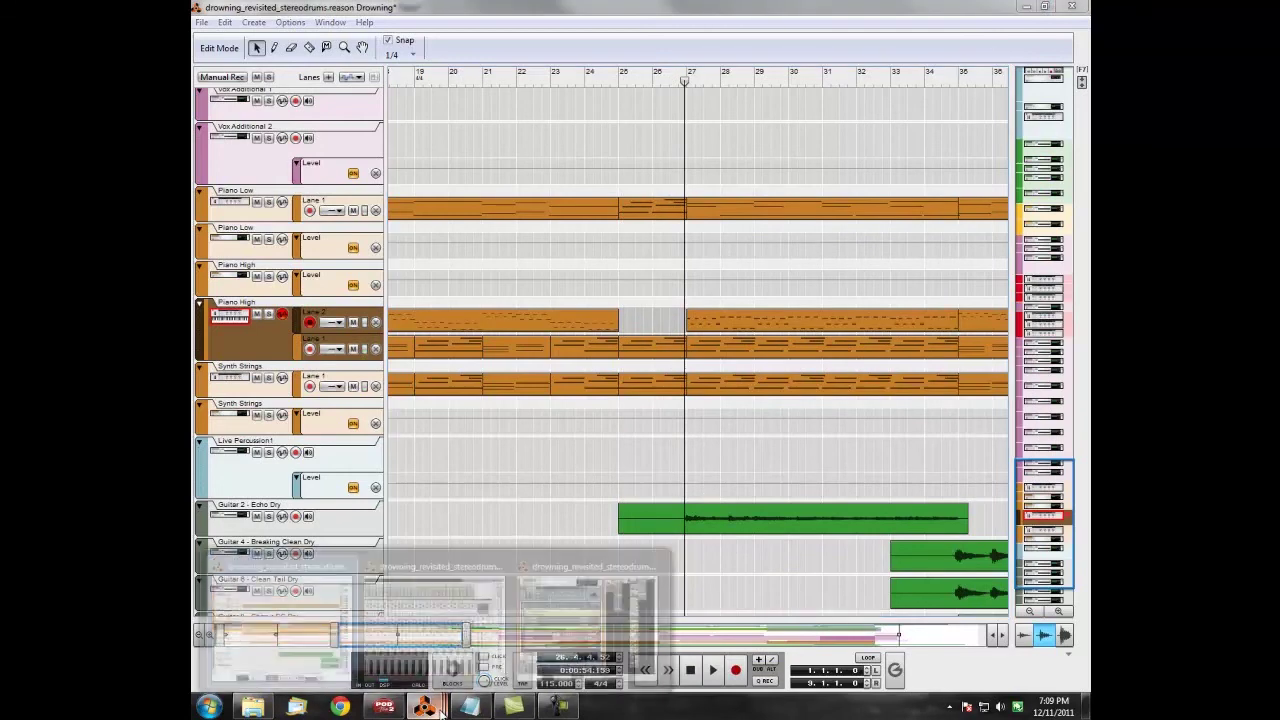
{"action": "left_click", "coordinate": [549, 575]}
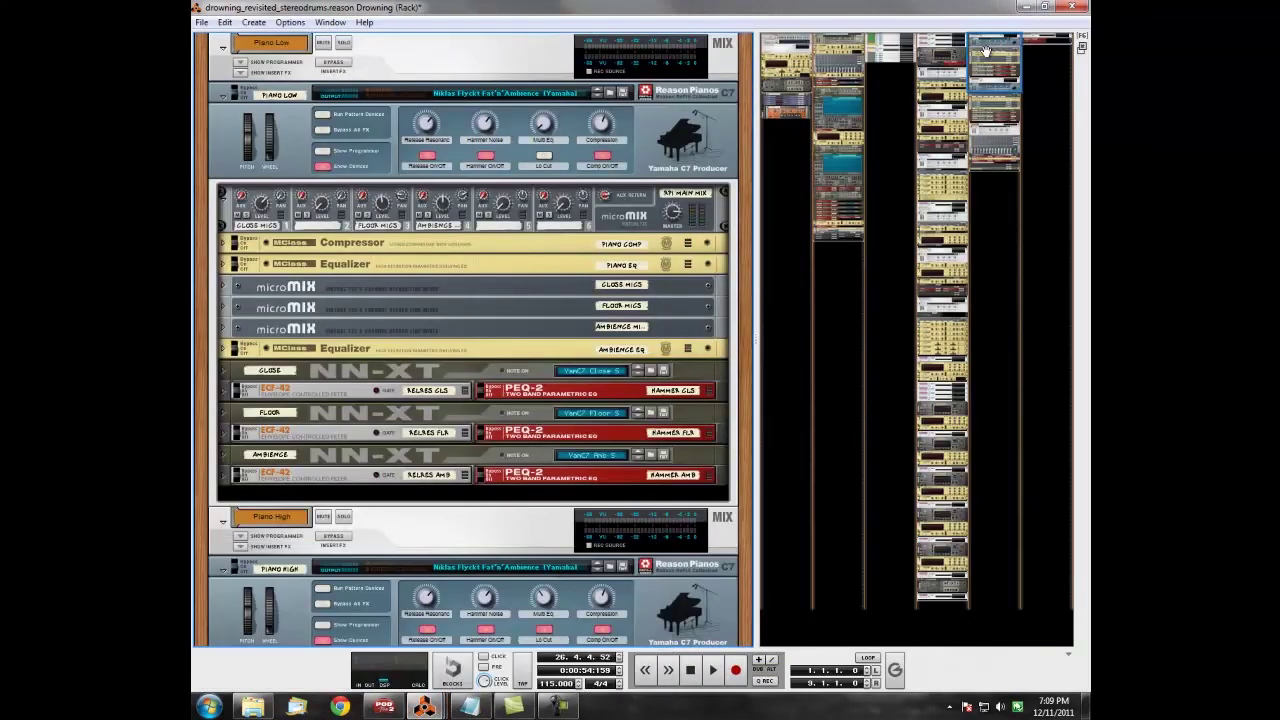
{"action": "mouse_move", "coordinate": [986, 50]}
{"action": "left_mouse_down"}
{"action": "mouse_move", "coordinate": [1084, 36]}
{"action": "mouse_move", "coordinate": [1003, 32]}
{"action": "left_mouse_up"}
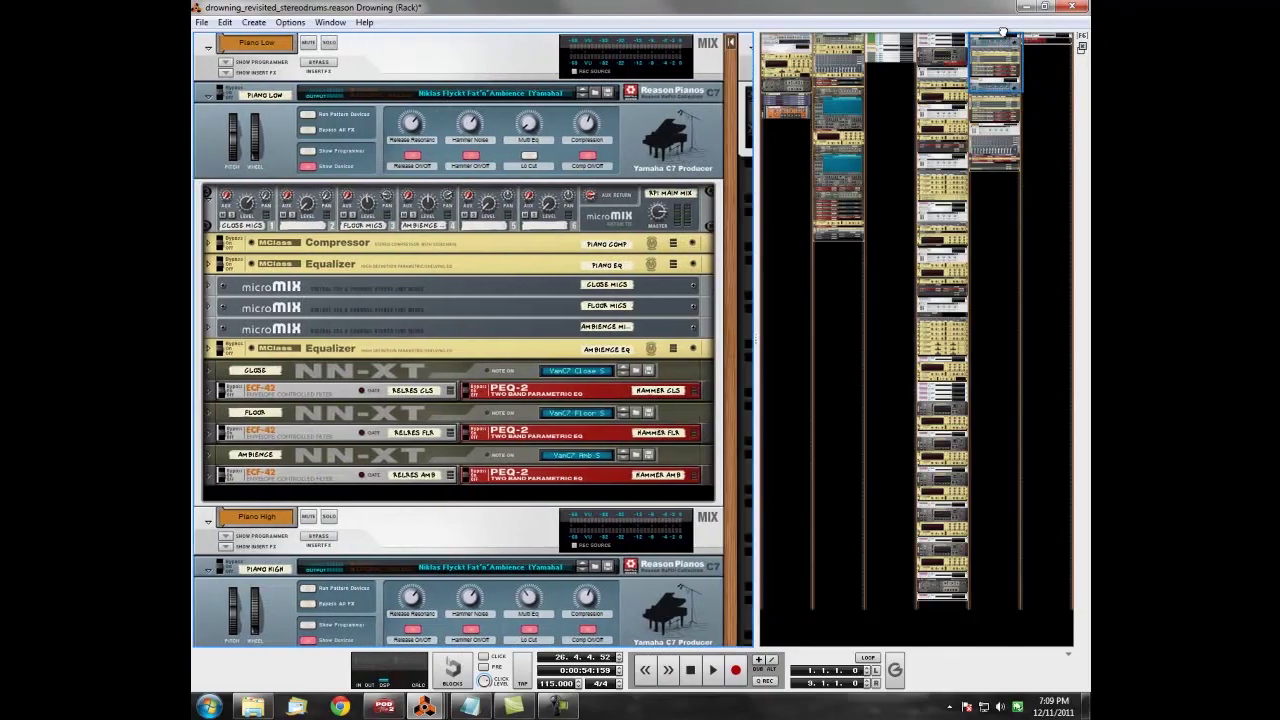
{"action": "scroll", "coordinate": [499, 272], "scroll_direction": "down", "scroll_amount": 10}
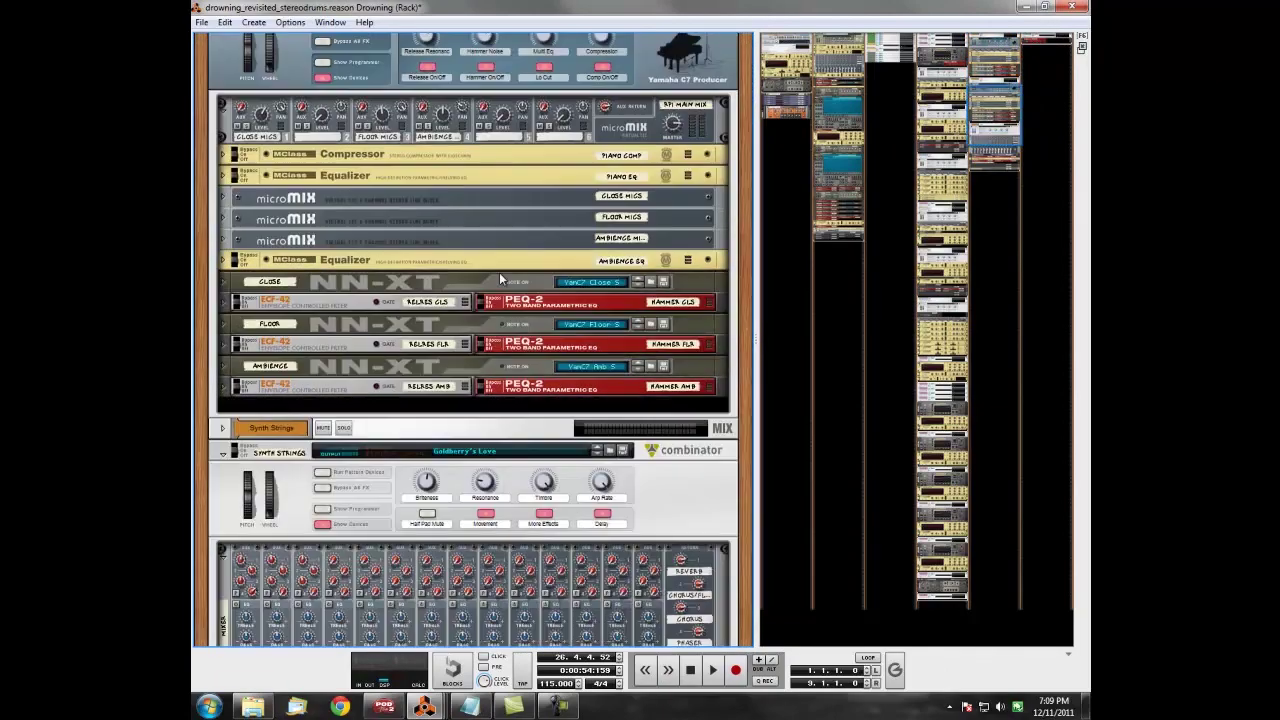
{"action": "scroll", "coordinate": [499, 272], "scroll_direction": "down", "scroll_amount": 3}
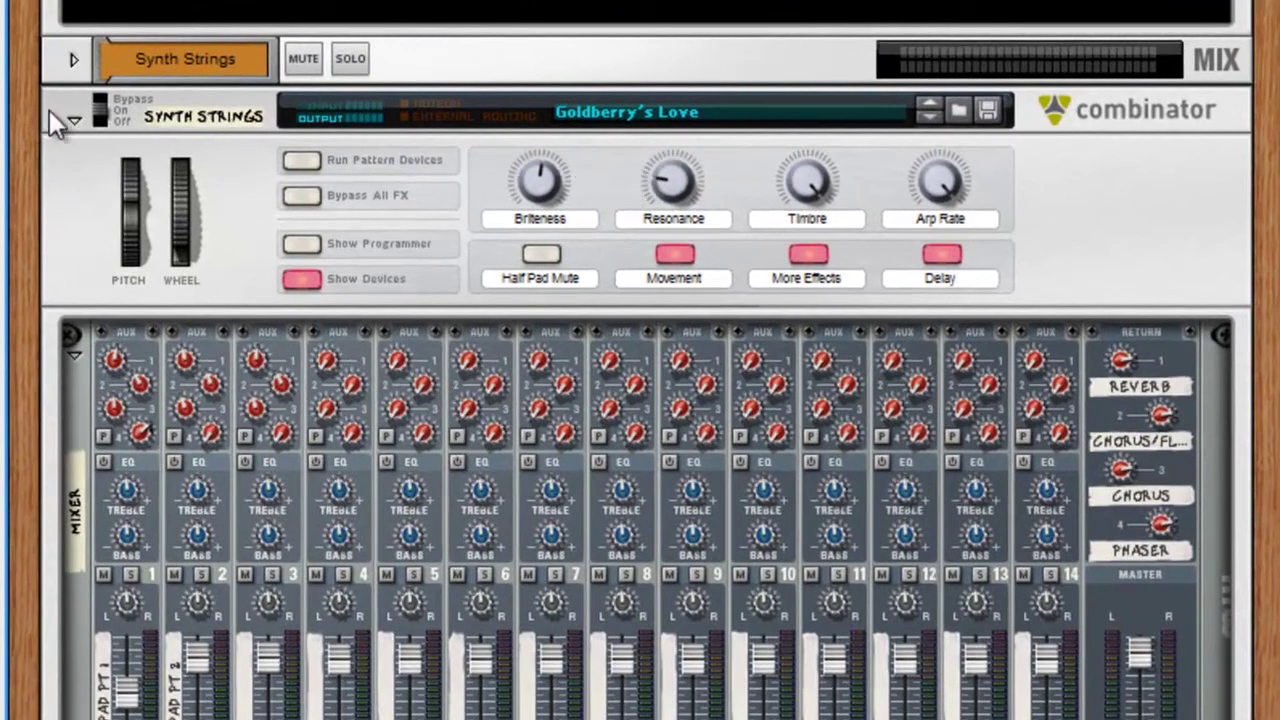
{"action": "scroll", "coordinate": [700, 220], "scroll_direction": "down", "scroll_amount": 7}
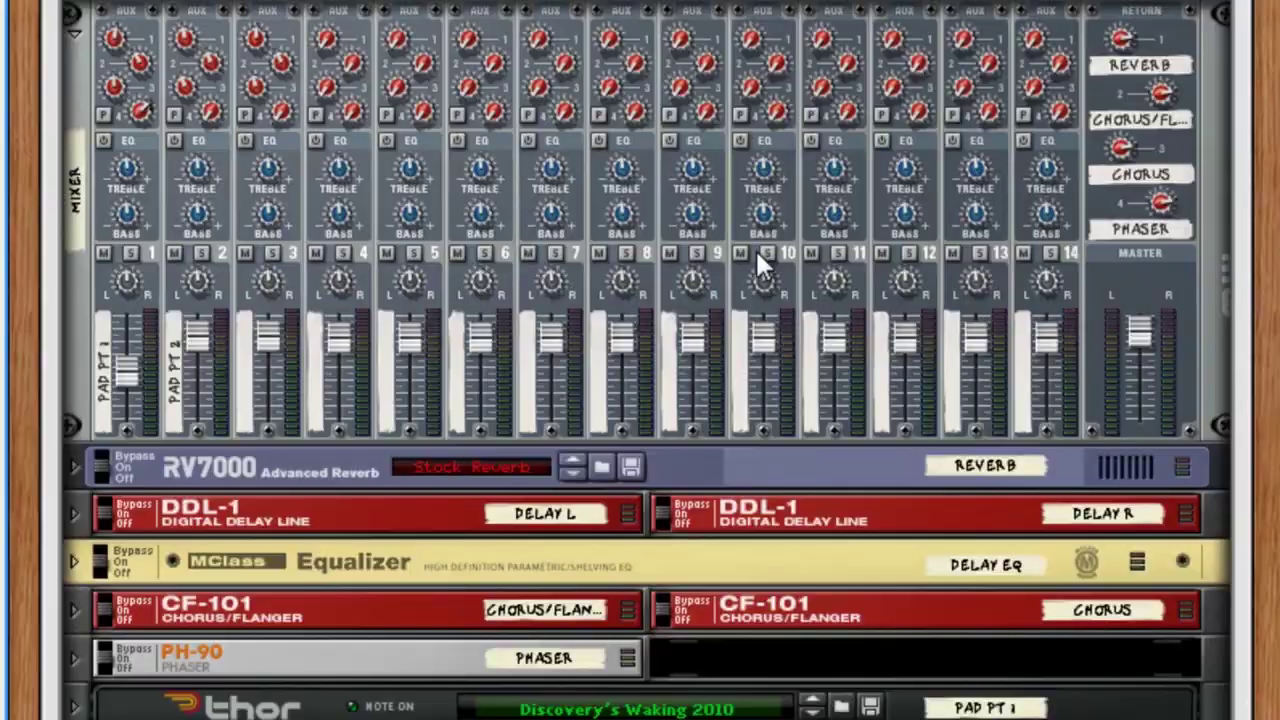